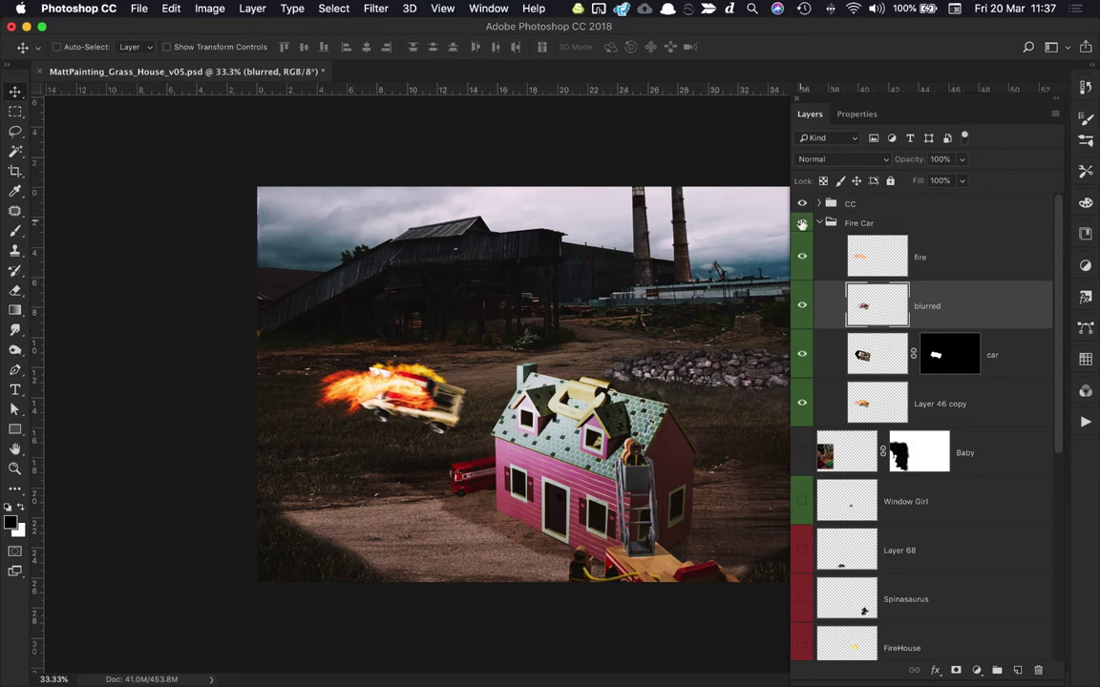
# - Hide the fire and Layer 46 copy layers and the sharp car, showing only the blurred layer
pyautogui.keyDown('alt'); pyautogui.click(802, 223); pyautogui.keyUp('alt')
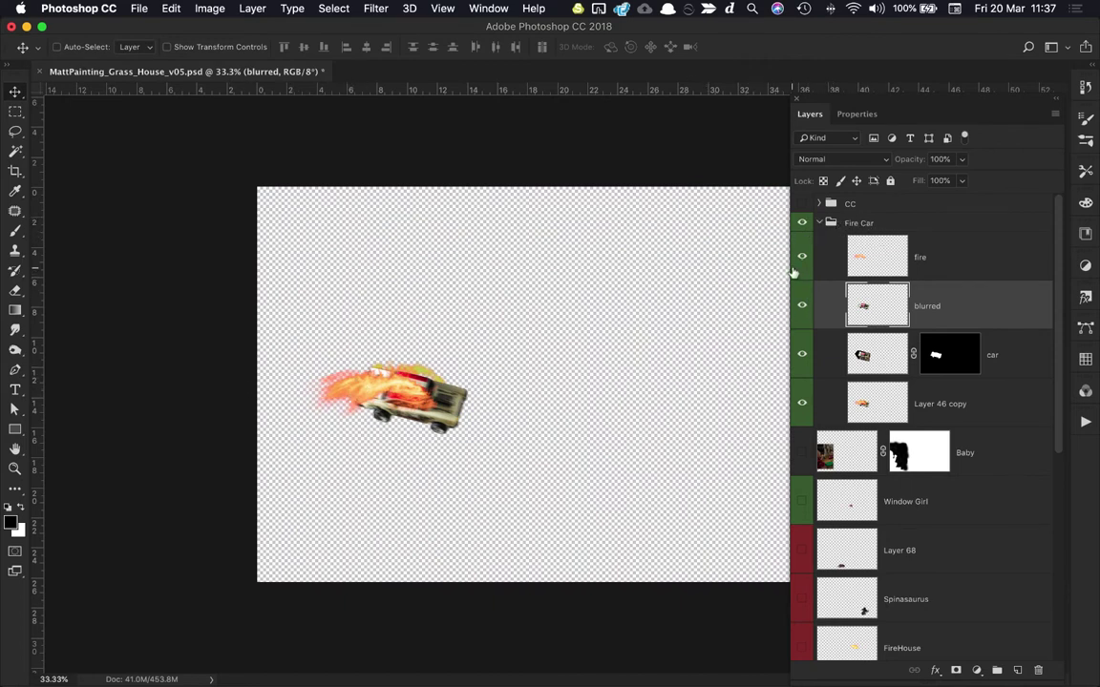
pyautogui.click(802, 259)
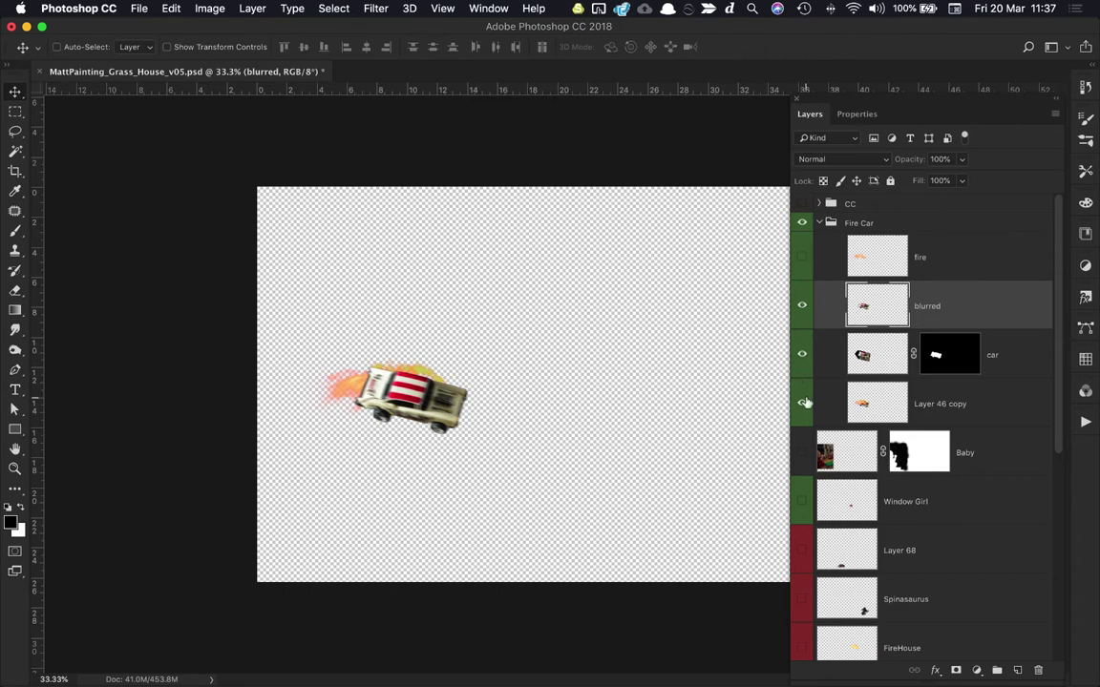
pyautogui.keyDown('alt'); pyautogui.click(802, 356); pyautogui.keyUp('alt')
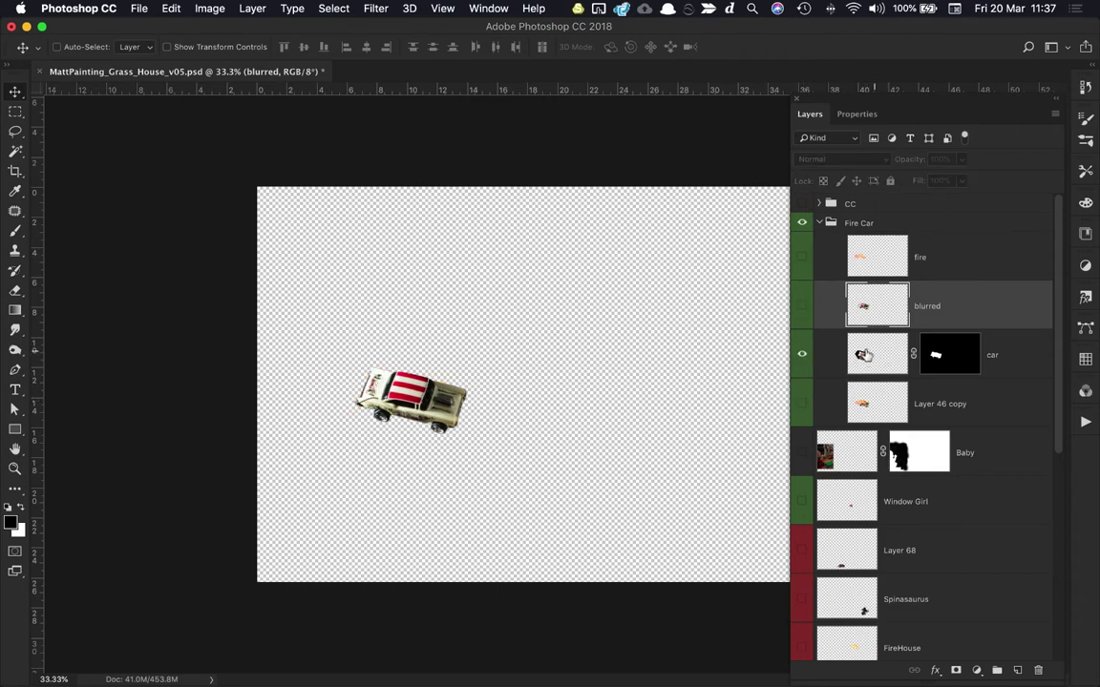
pyautogui.click(803, 305)
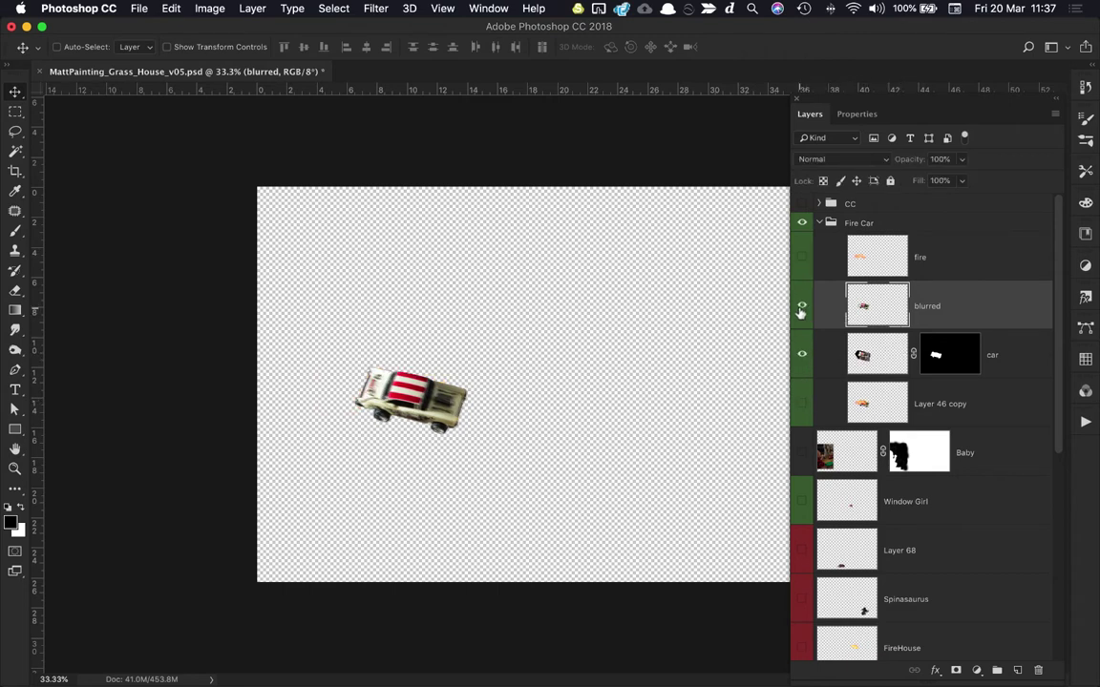
pyautogui.click(804, 357)
# - Save As TIFF over Car_RGB.tif in ColourCorrected with Layers unchecked, accepting the TIFF options
pyautogui.click(138, 9)
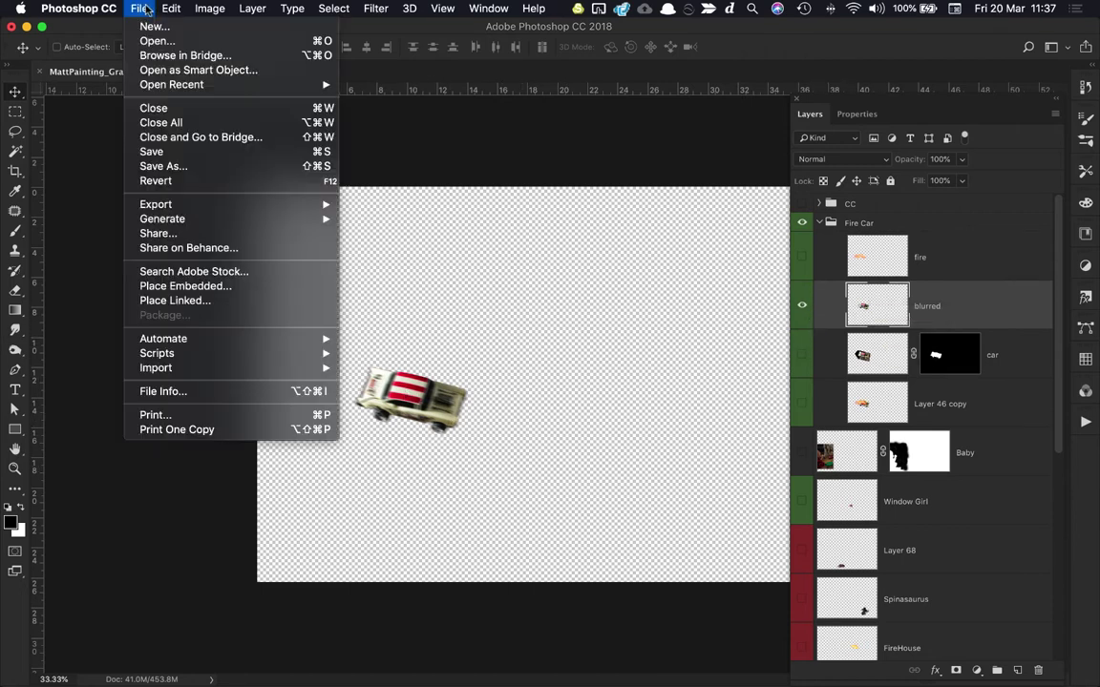
pyautogui.click(226, 166)
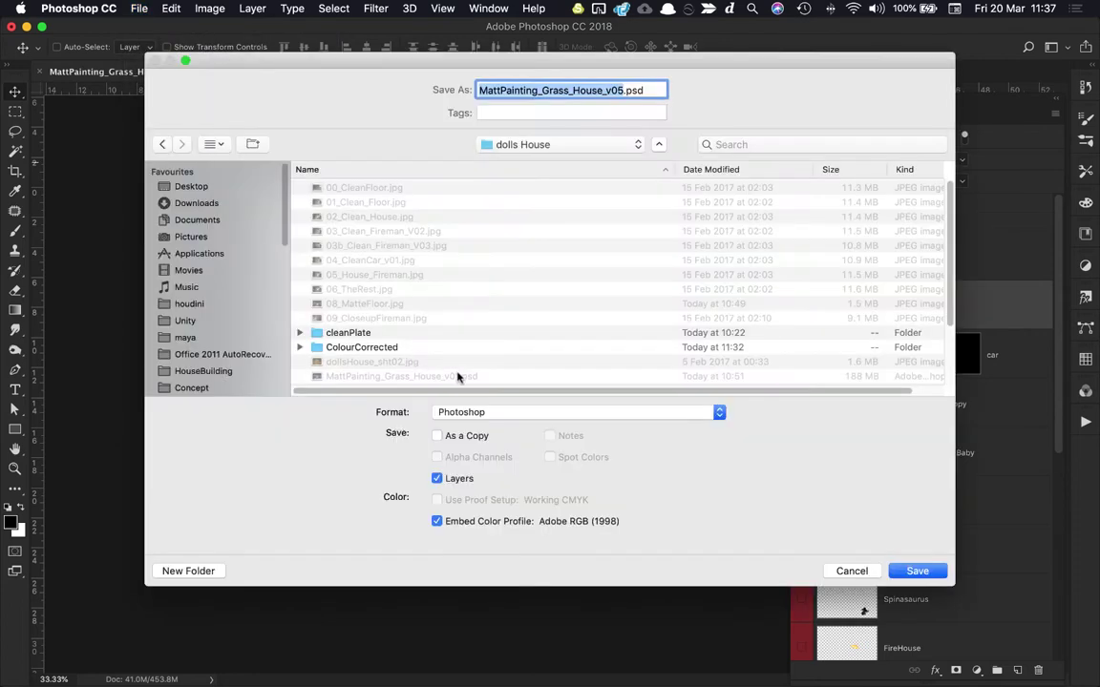
pyautogui.click(449, 412)
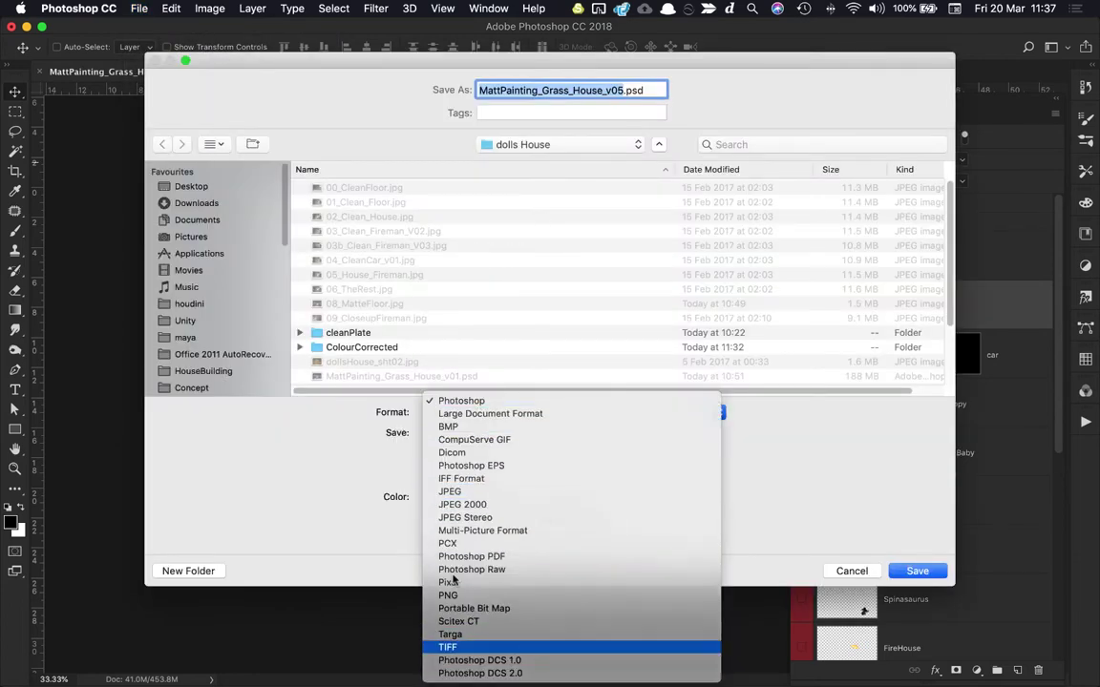
pyautogui.click(457, 648)
pyautogui.click(352, 348)
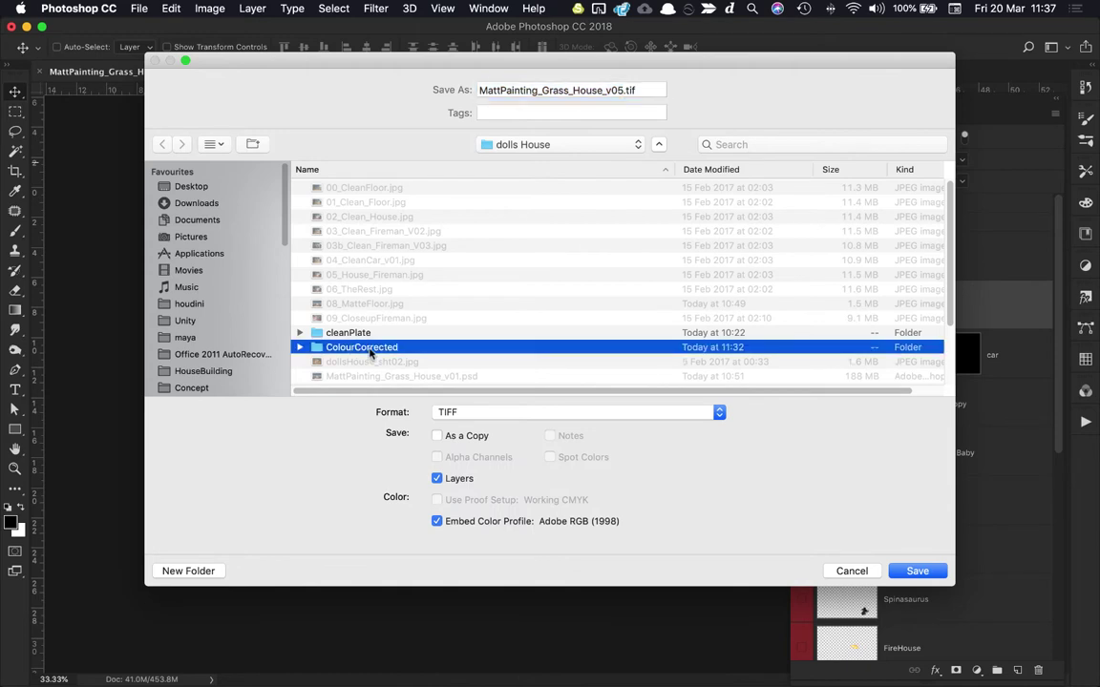
pyautogui.doubleClick(363, 349)
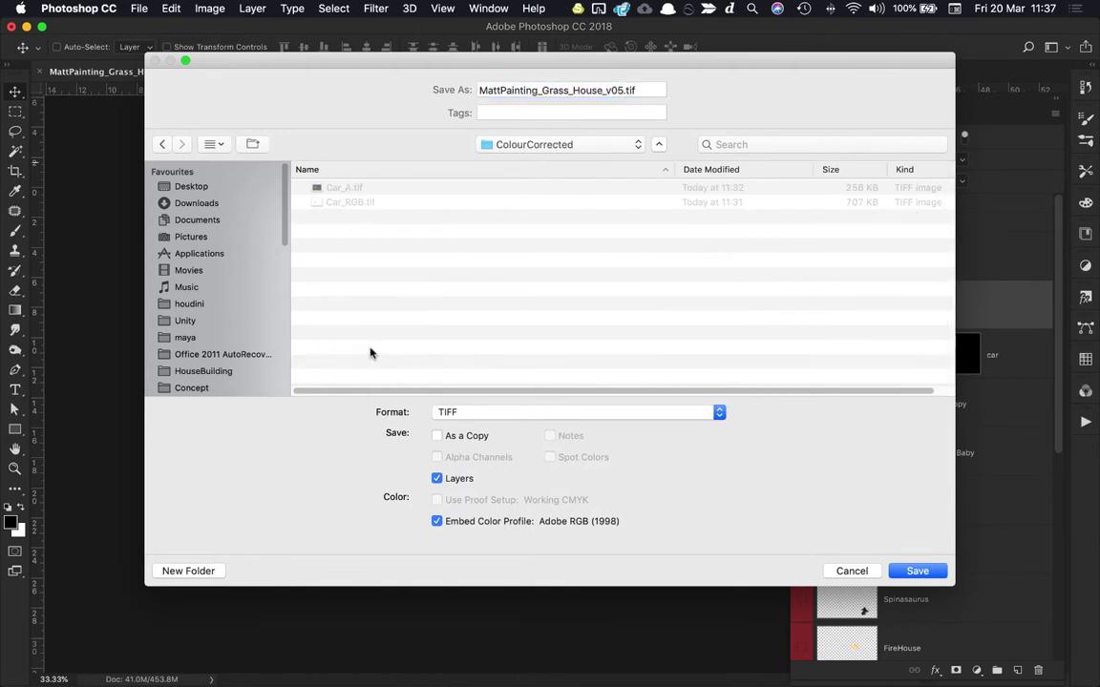
pyautogui.click(359, 202)
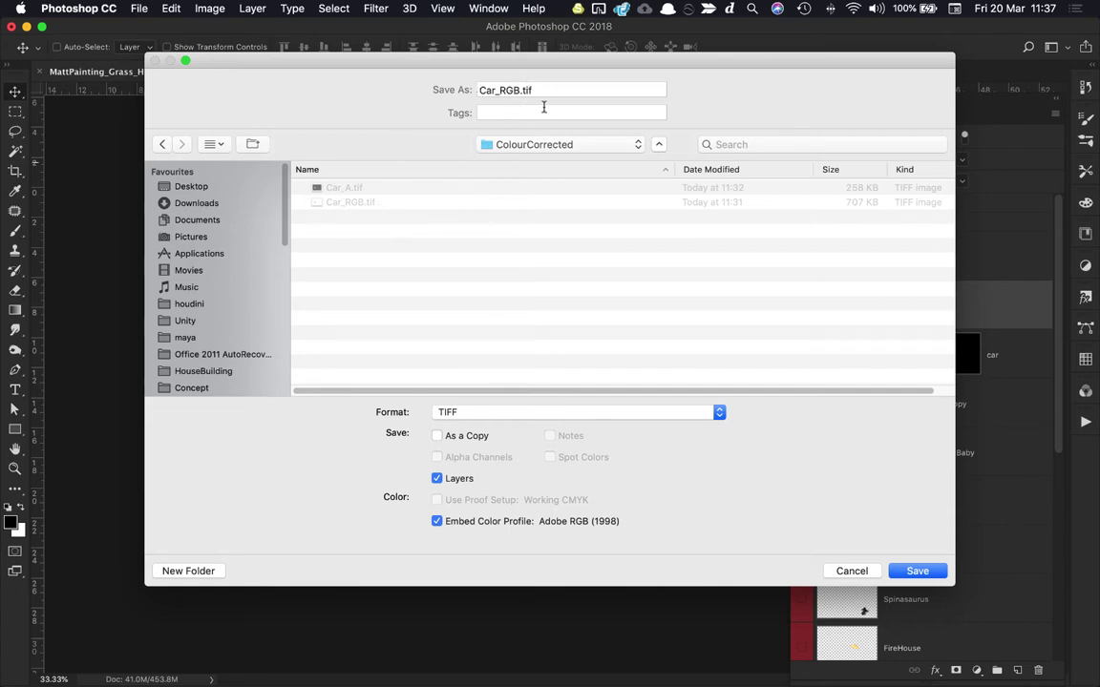
pyautogui.click(448, 480)
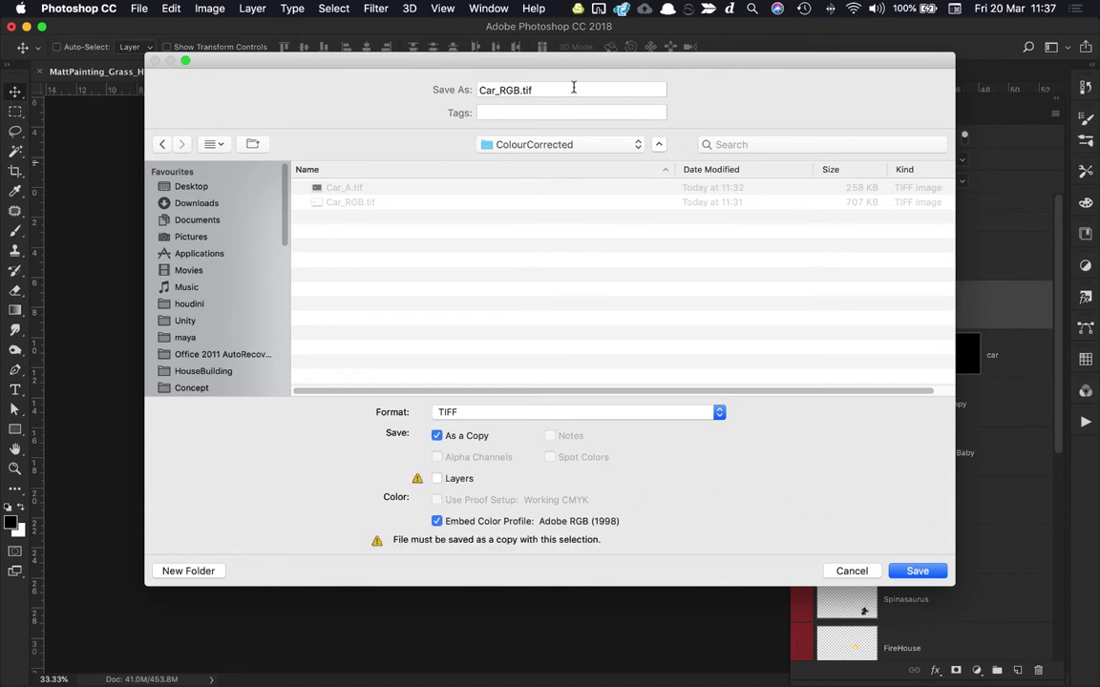
pyautogui.click(916, 571)
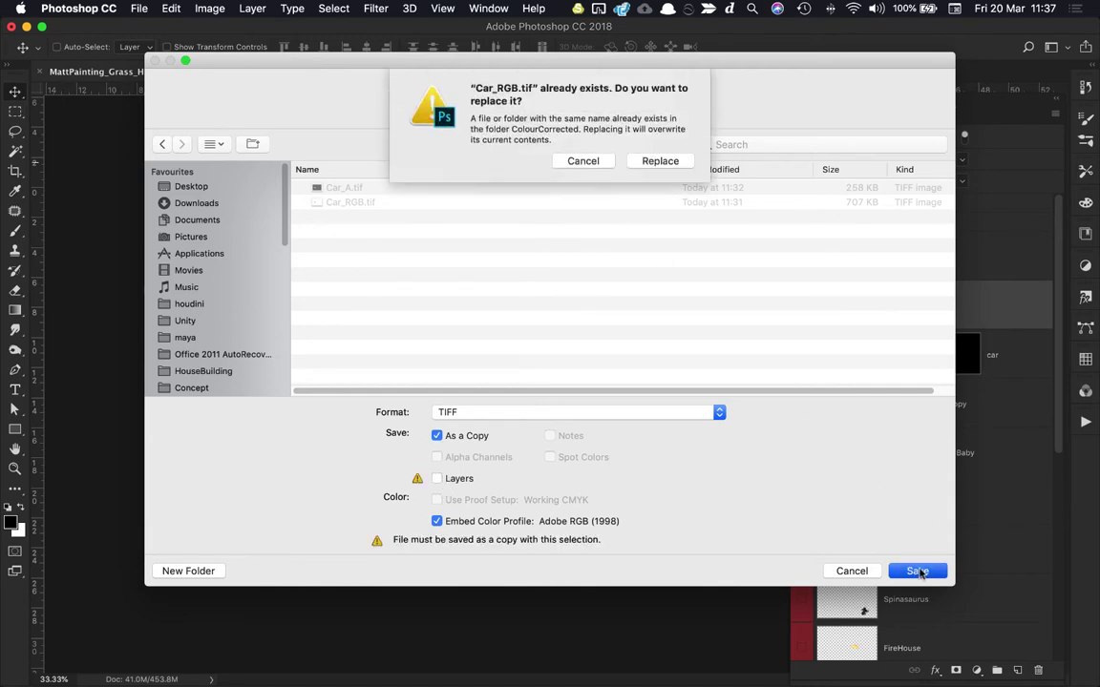
pyautogui.click(660, 161)
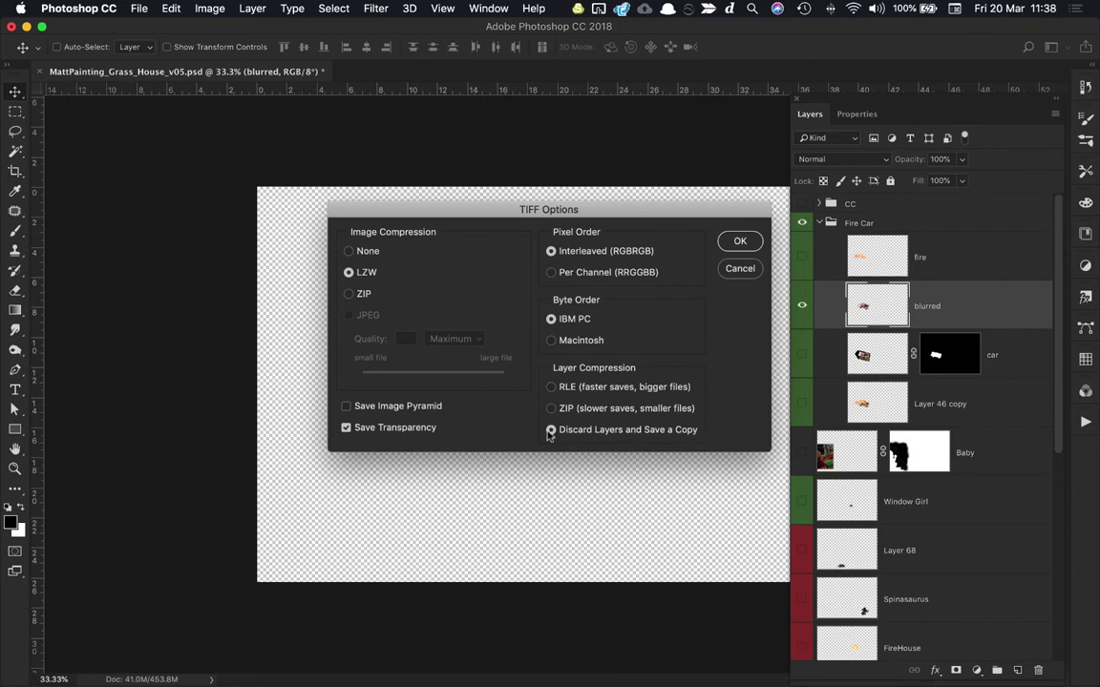
pyautogui.click(737, 243)
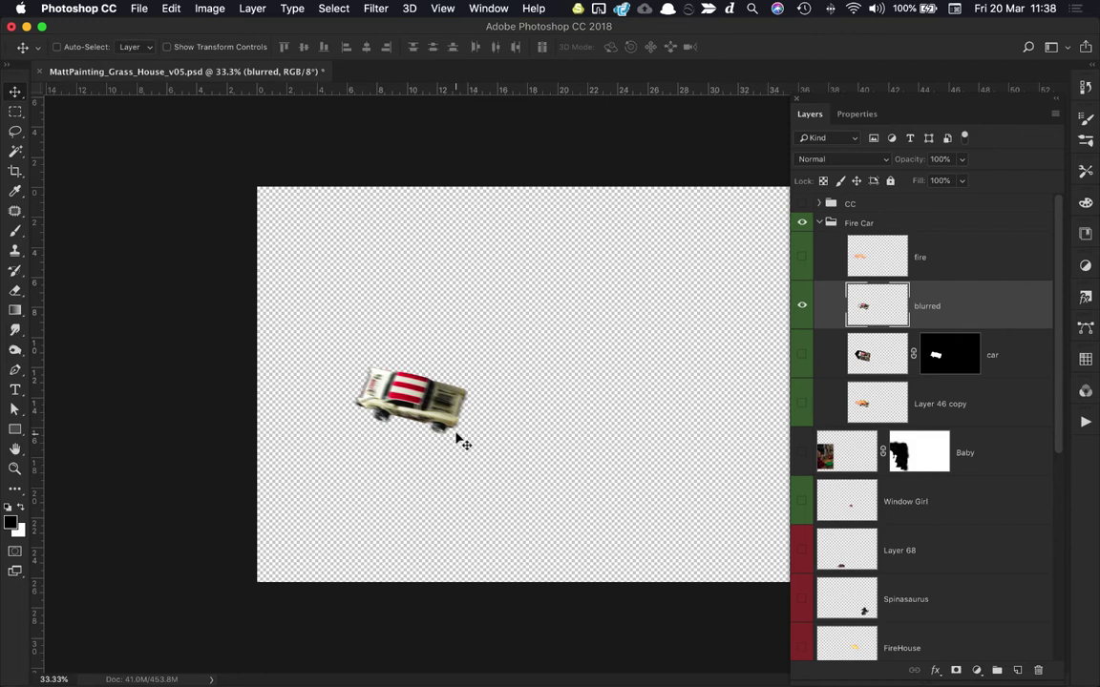
# - Trial Apply Image with Invert, Preserve Transparency and Mask toggled, then cancel, leaving the car unchanged
pyautogui.click(205, 8)
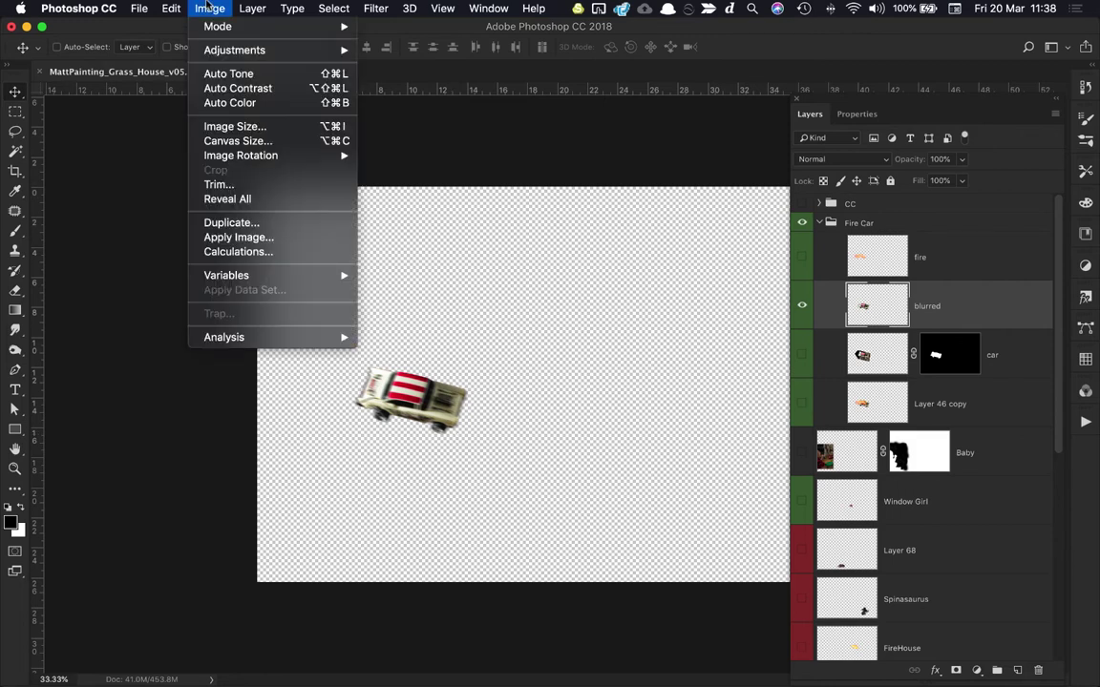
pyautogui.click(262, 240)
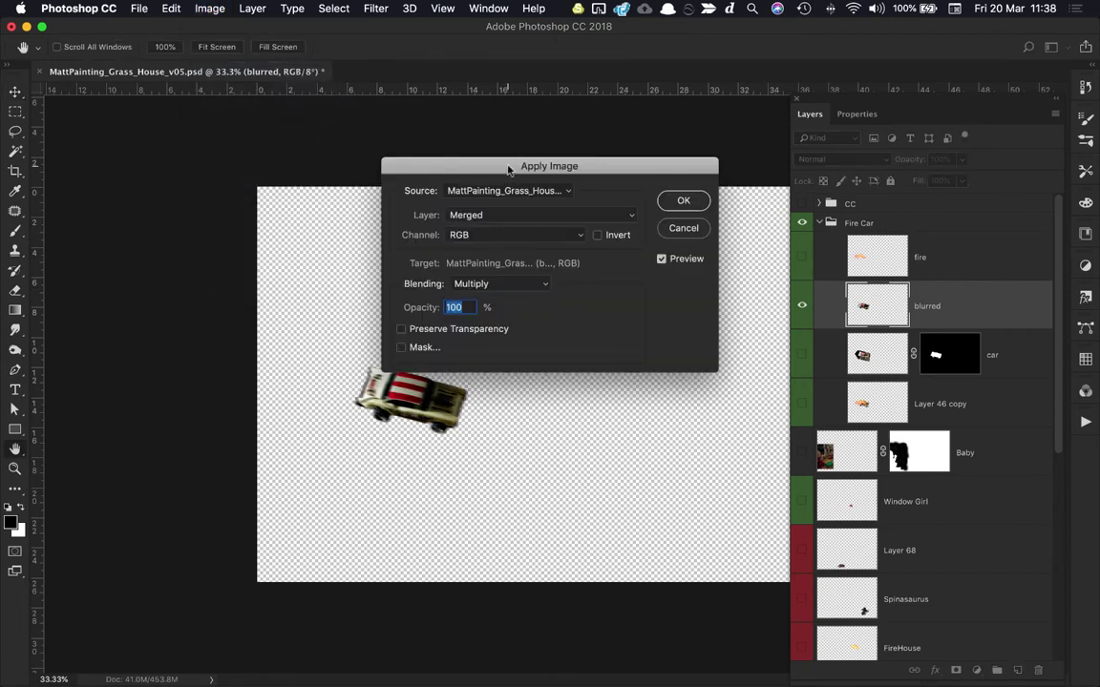
pyautogui.moveTo(459, 158); pyautogui.dragTo(413, 135)
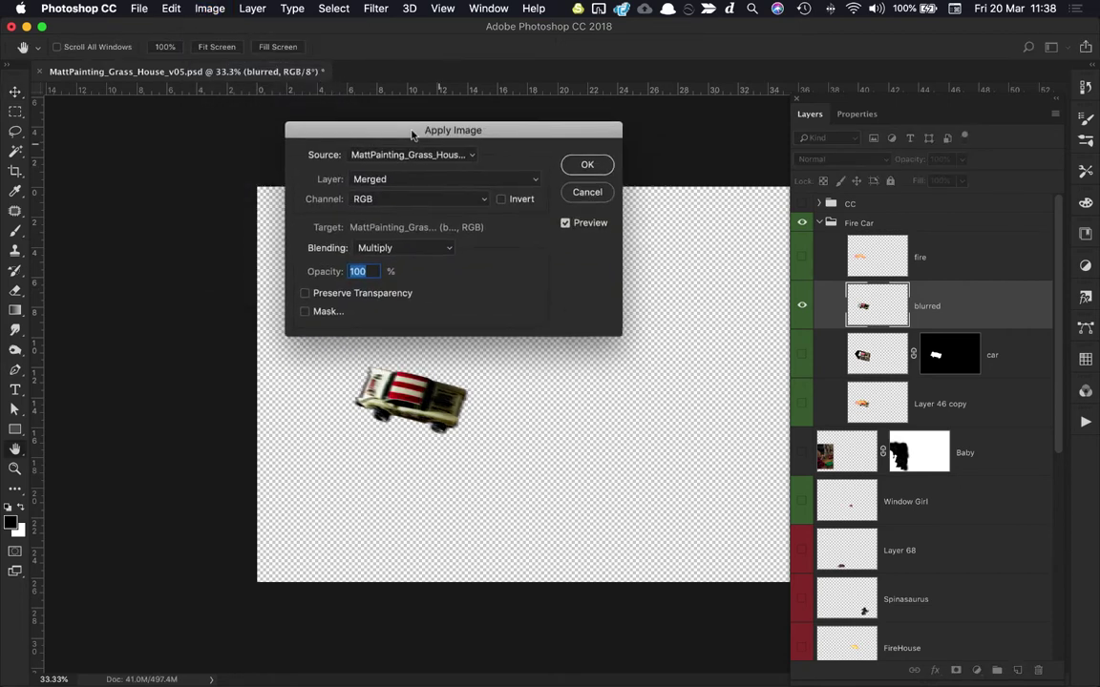
pyautogui.click(502, 200)
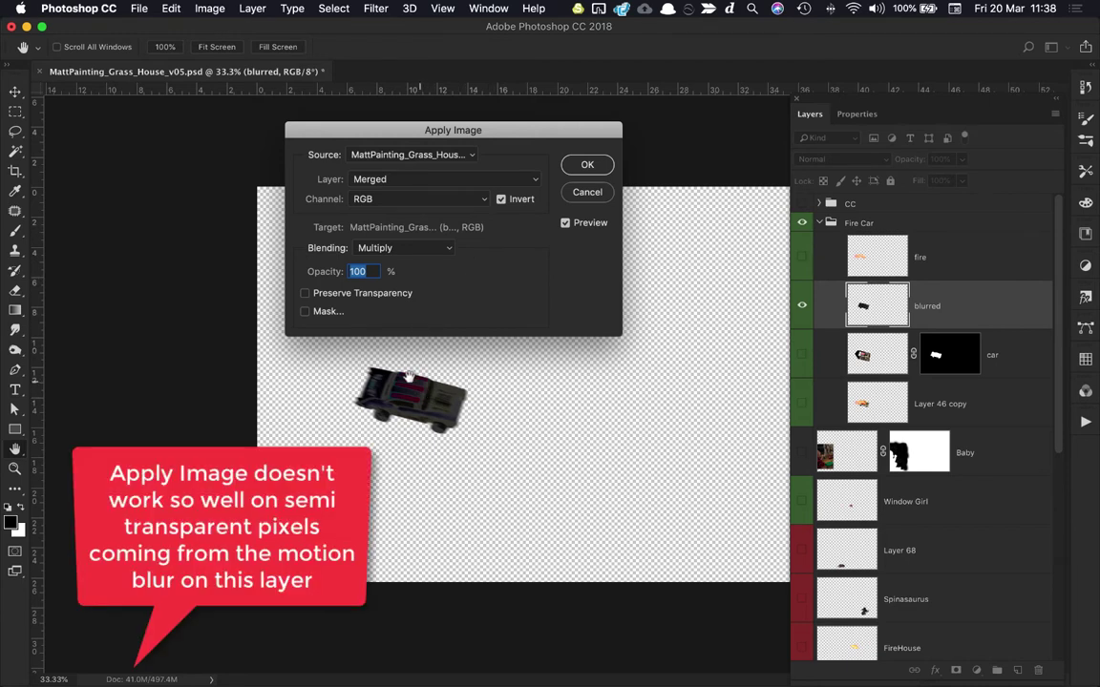
pyautogui.click(304, 293)
pyautogui.click(305, 312)
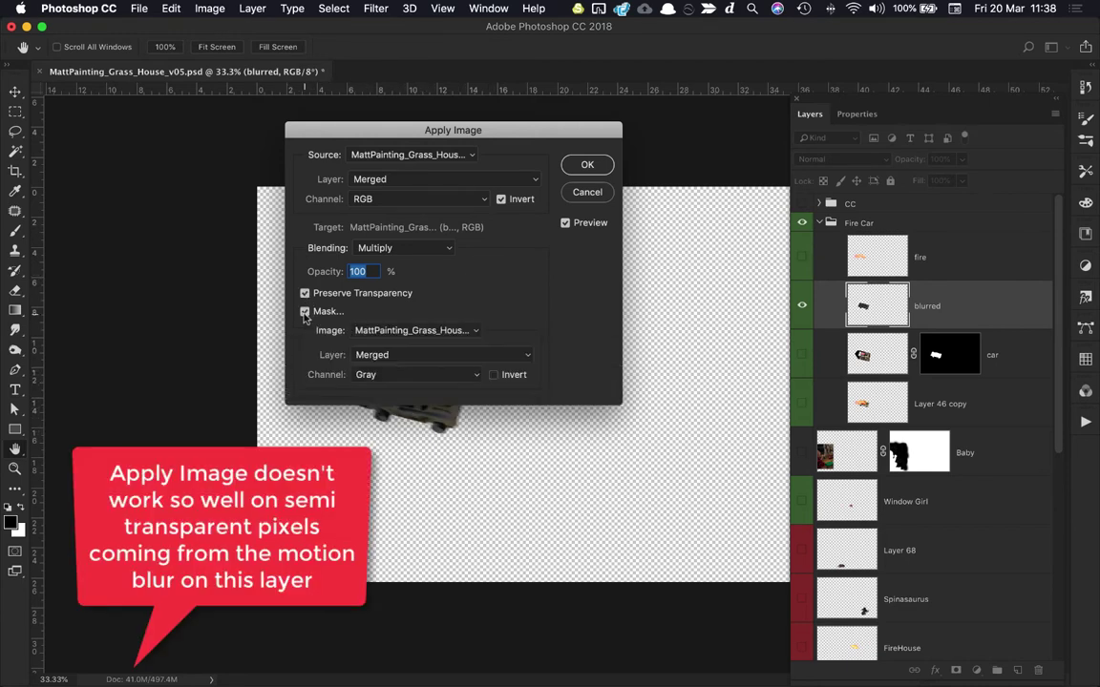
pyautogui.click(304, 312)
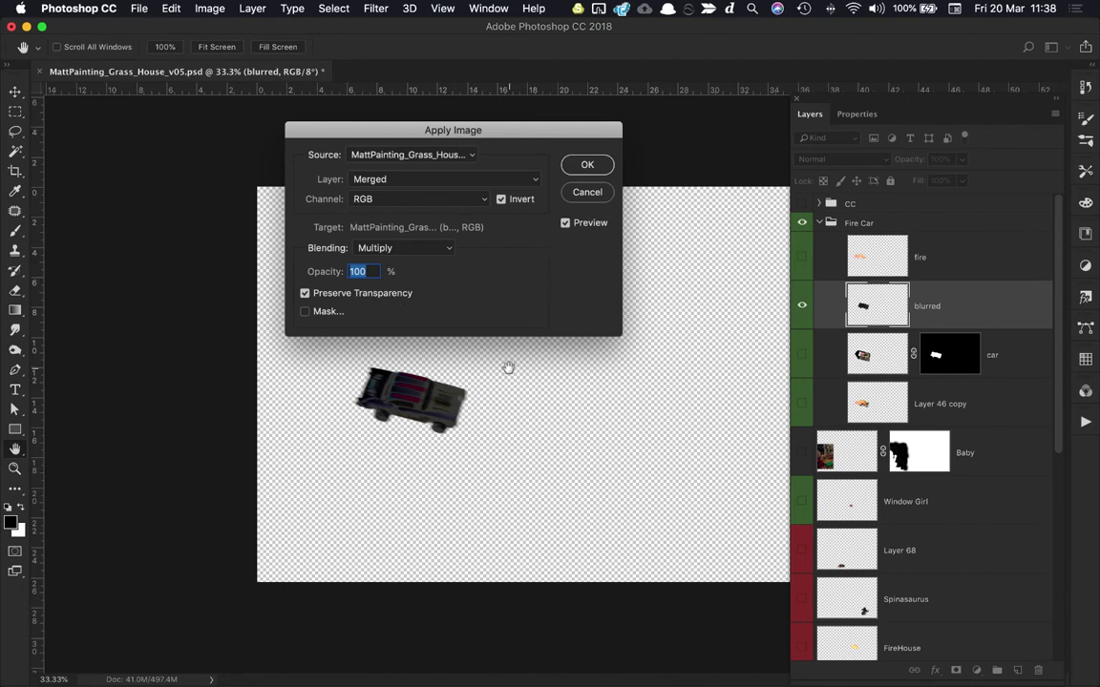
pyautogui.click(578, 192)
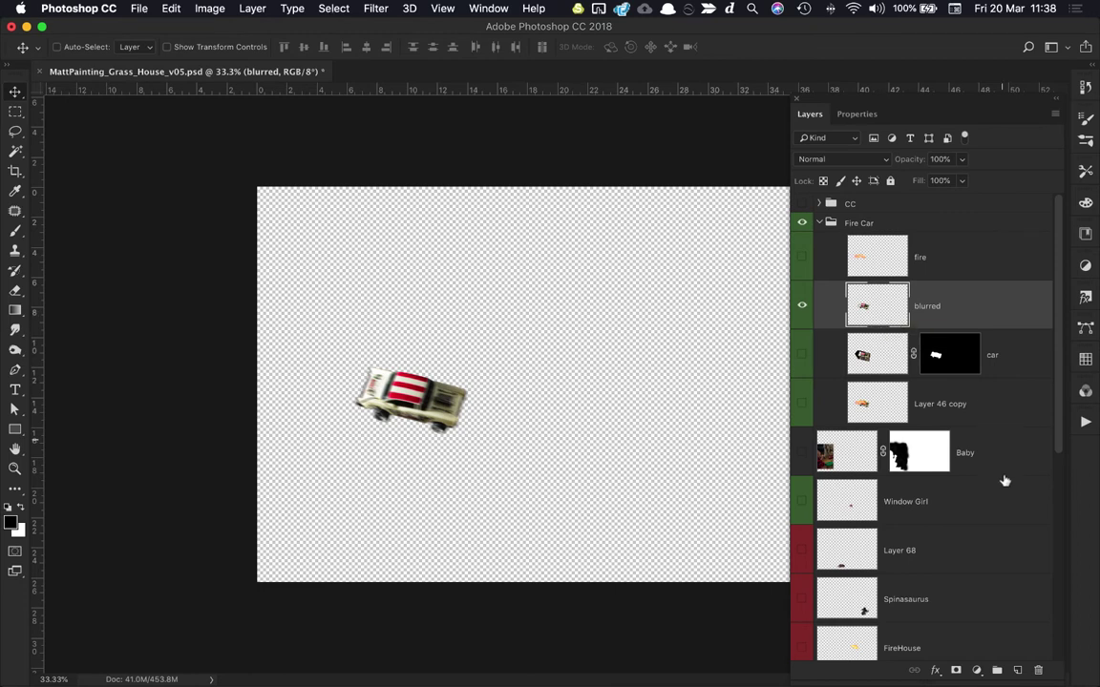
# - Add a new layer beneath the blurred layer and fill it with solid black
pyautogui.press('super+shift+alt+n')
pyautogui.moveTo(950, 313); pyautogui.dragTo(930, 363)
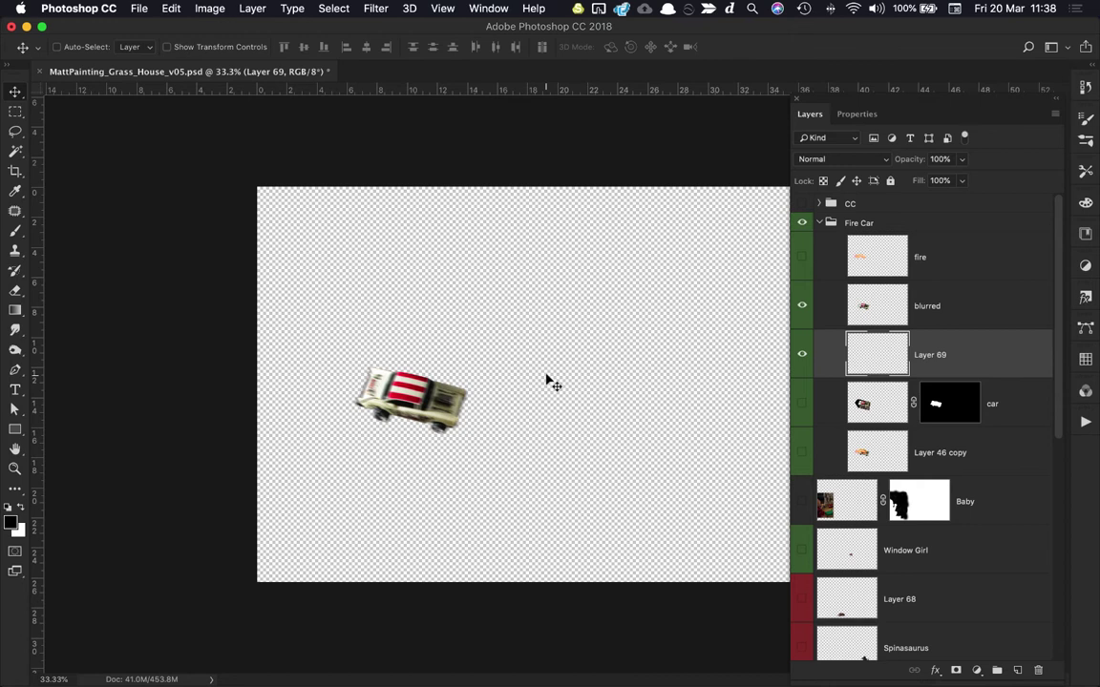
pyautogui.press('x')
pyautogui.hotkey('alt', 'BackSpace')
pyautogui.press('x')
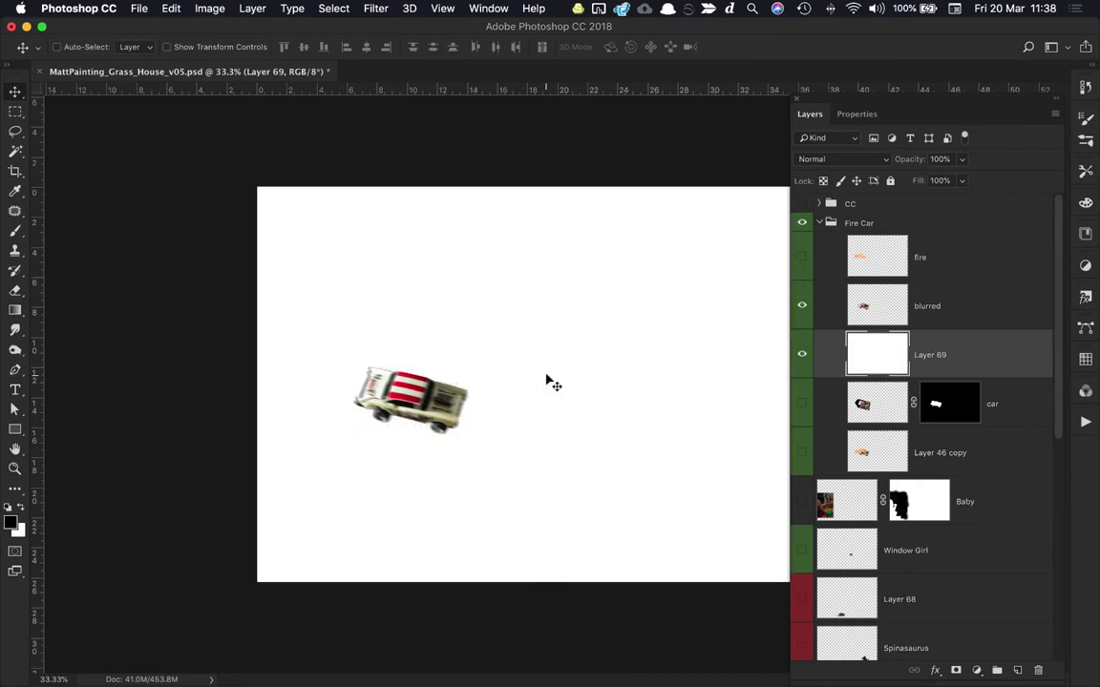
pyautogui.click(550, 381)
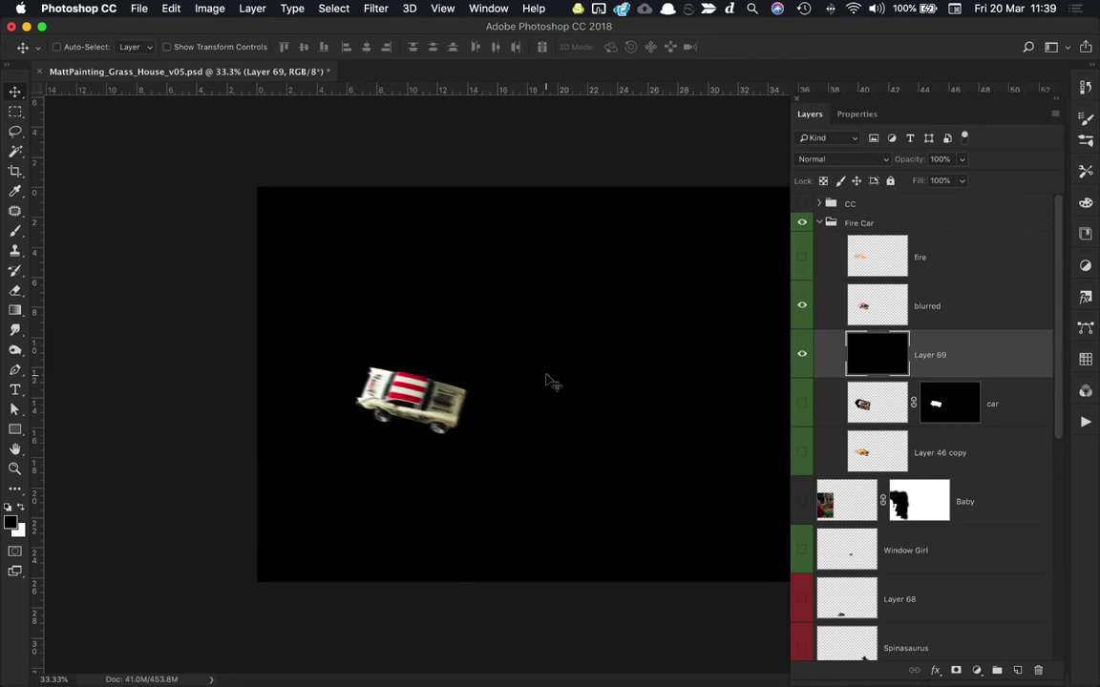
# - Fill the blurred car's selected shape with white and merge it down onto the black layer
pyautogui.click(857, 312)
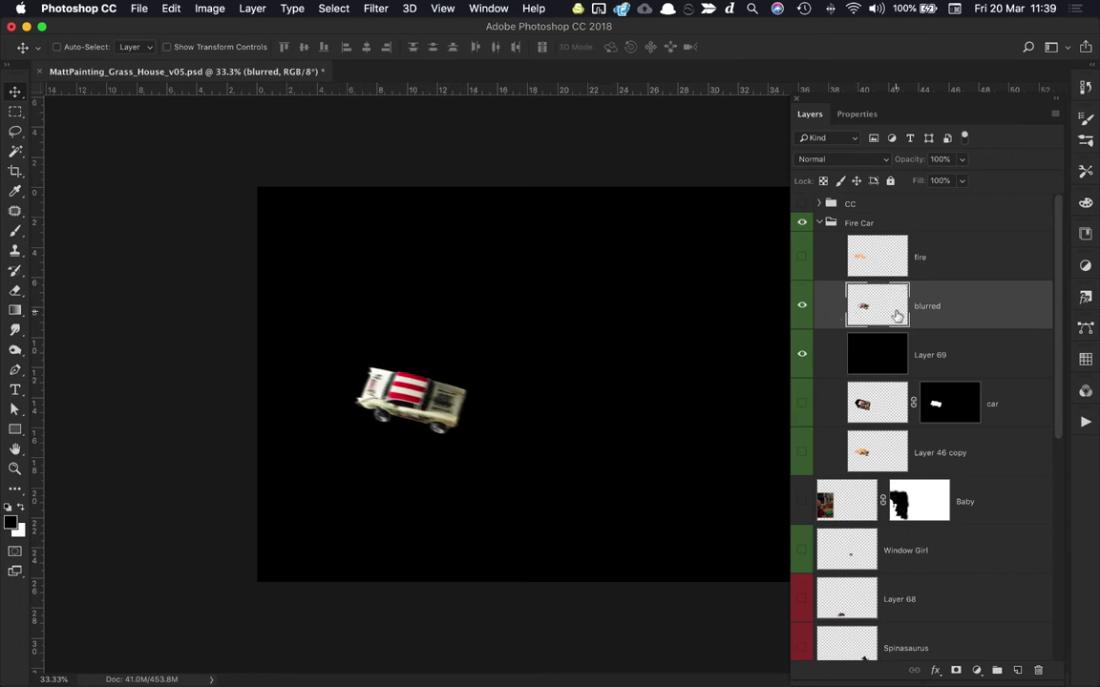
pyautogui.press('super')
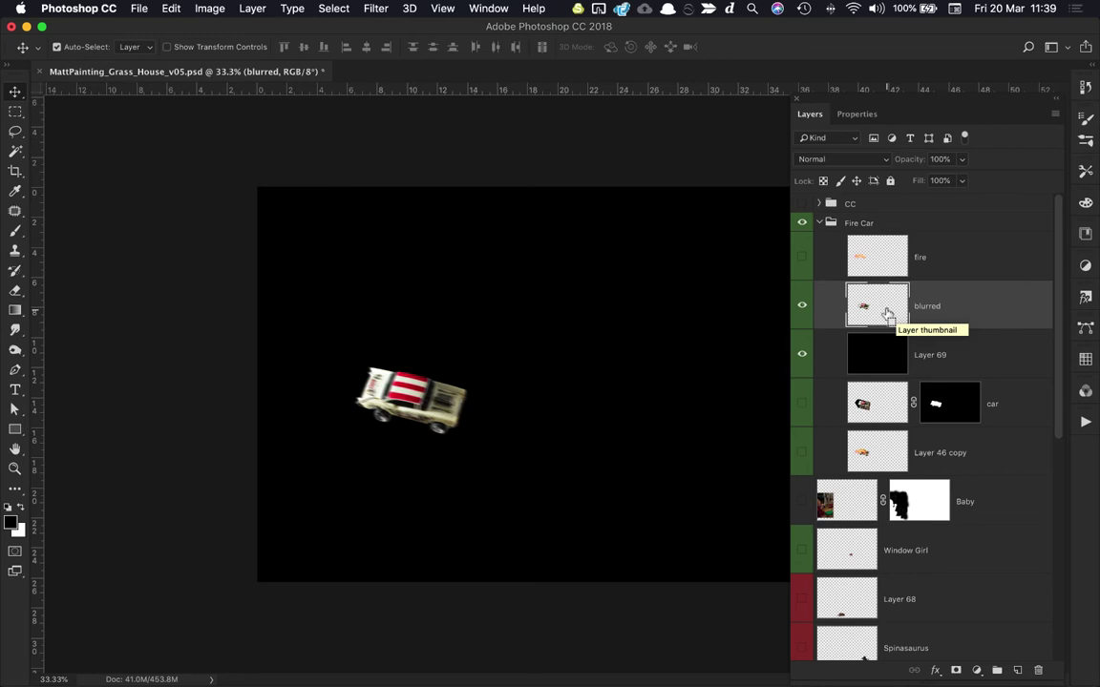
pyautogui.keyDown('super'); pyautogui.click(887, 313); pyautogui.keyUp('super')
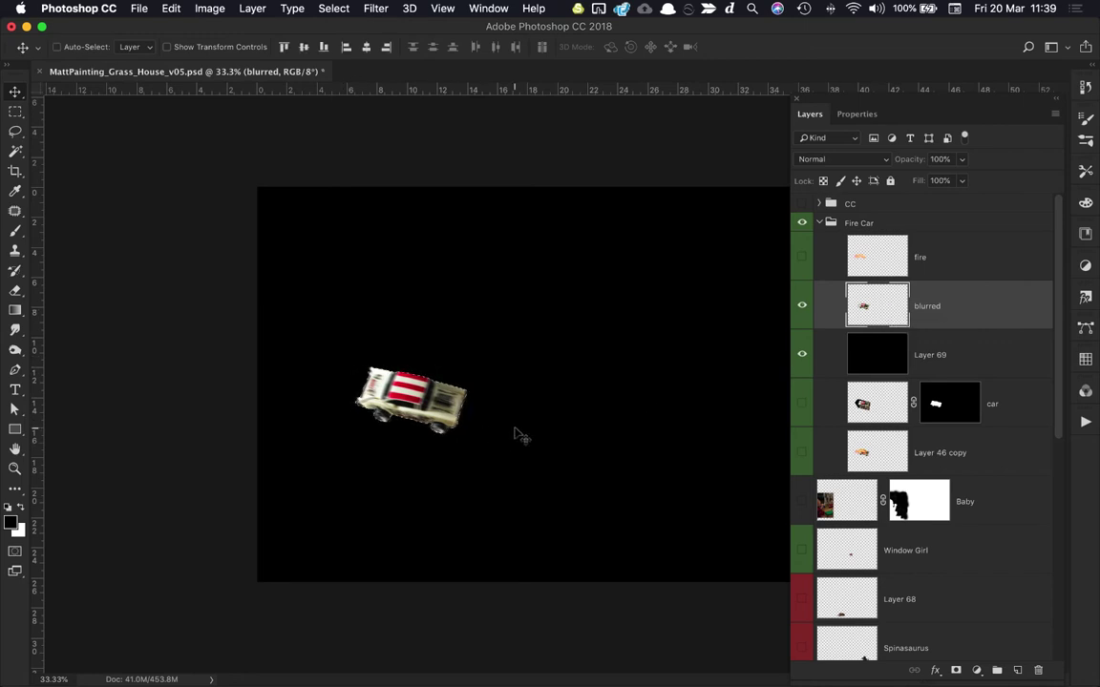
pyautogui.press('x')
pyautogui.hotkey('alt', 'BackSpace')
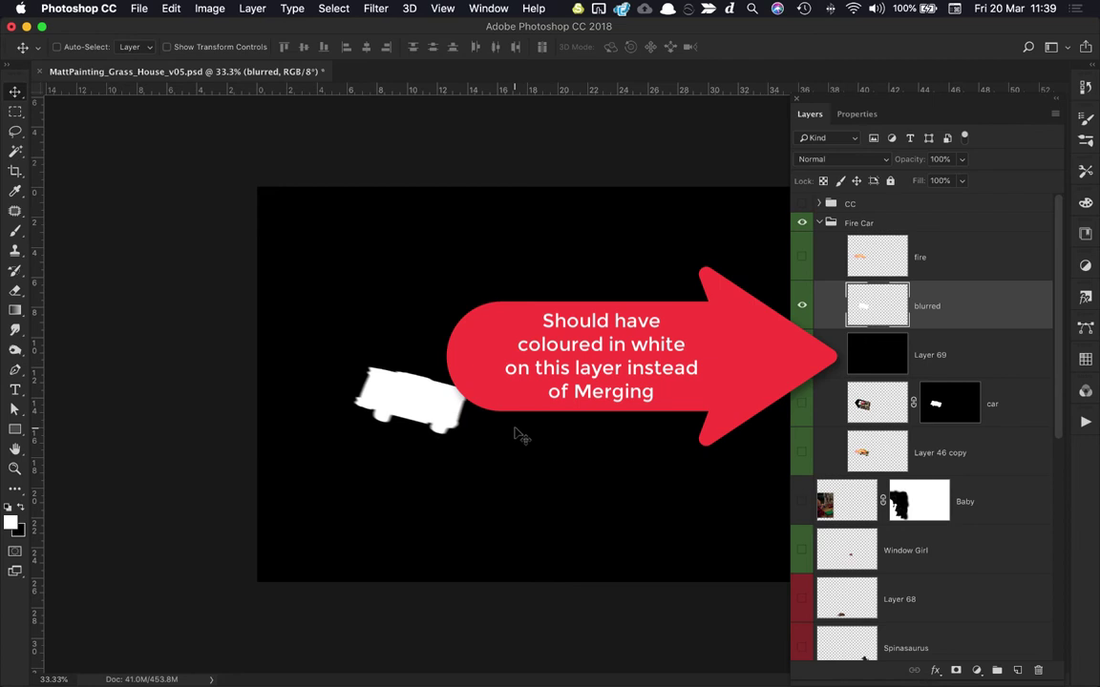
pyautogui.press('super+e')
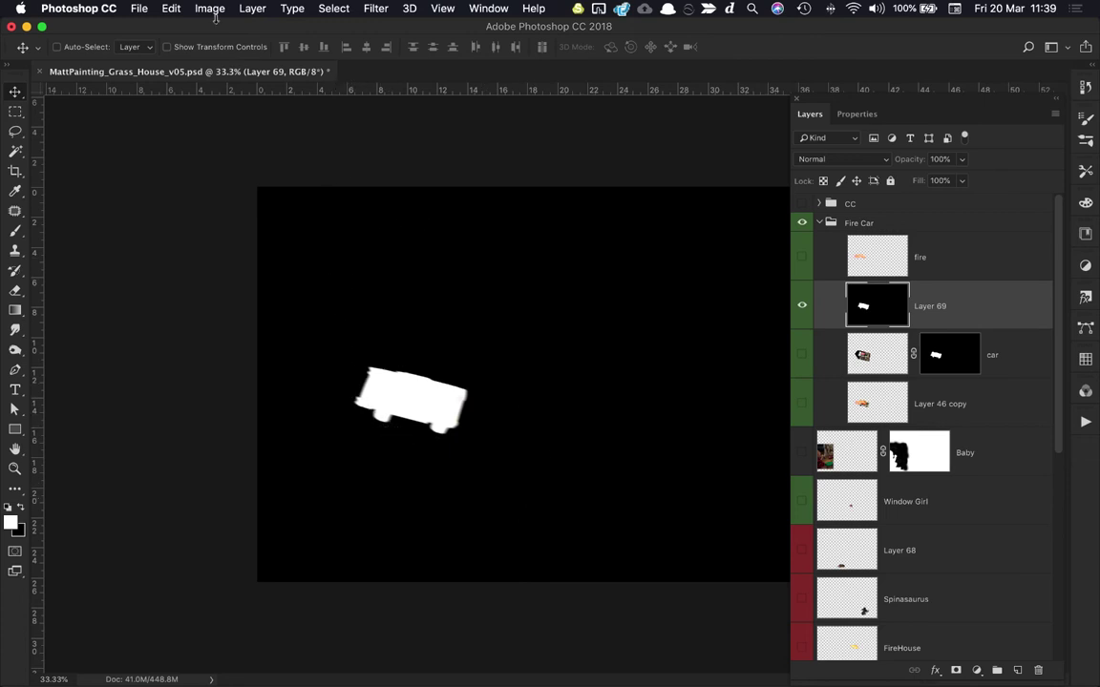
# - Save the matte as TIFF over Car_A.tif in the ColourCorrected folder
pyautogui.click(139, 9)
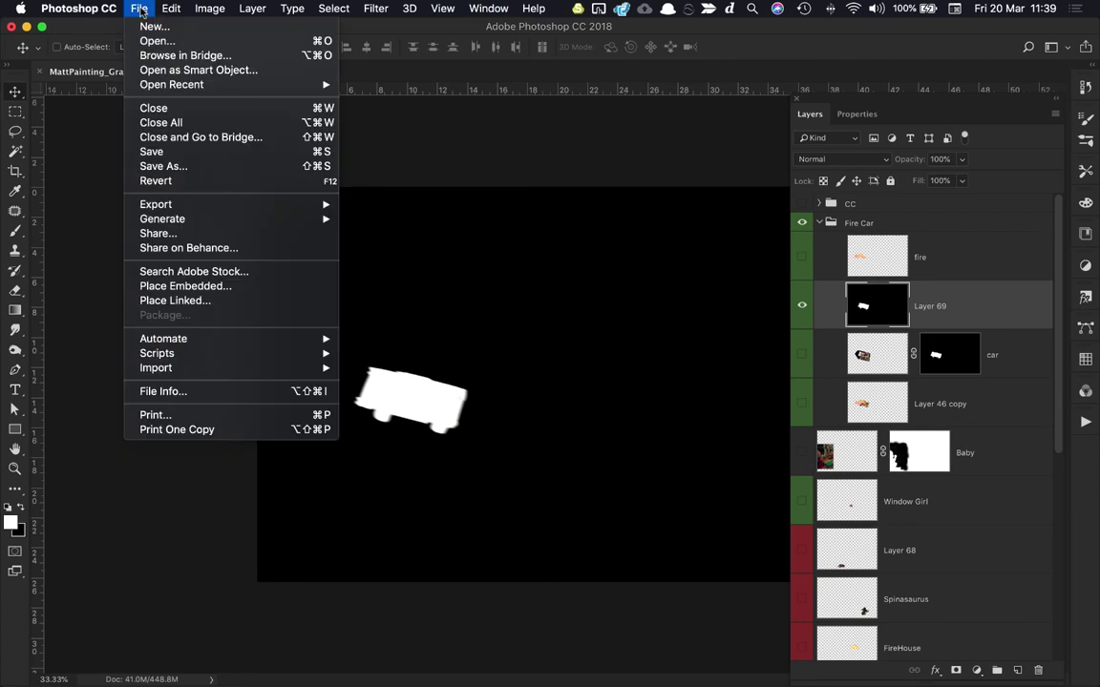
pyautogui.click(229, 166)
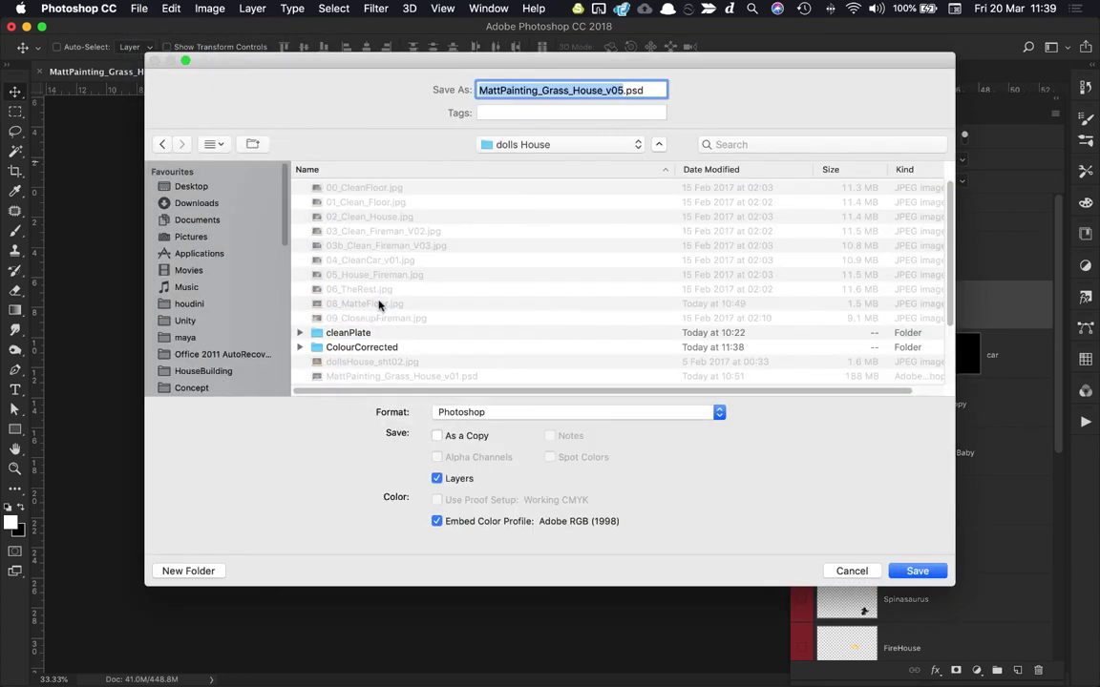
pyautogui.doubleClick(385, 349)
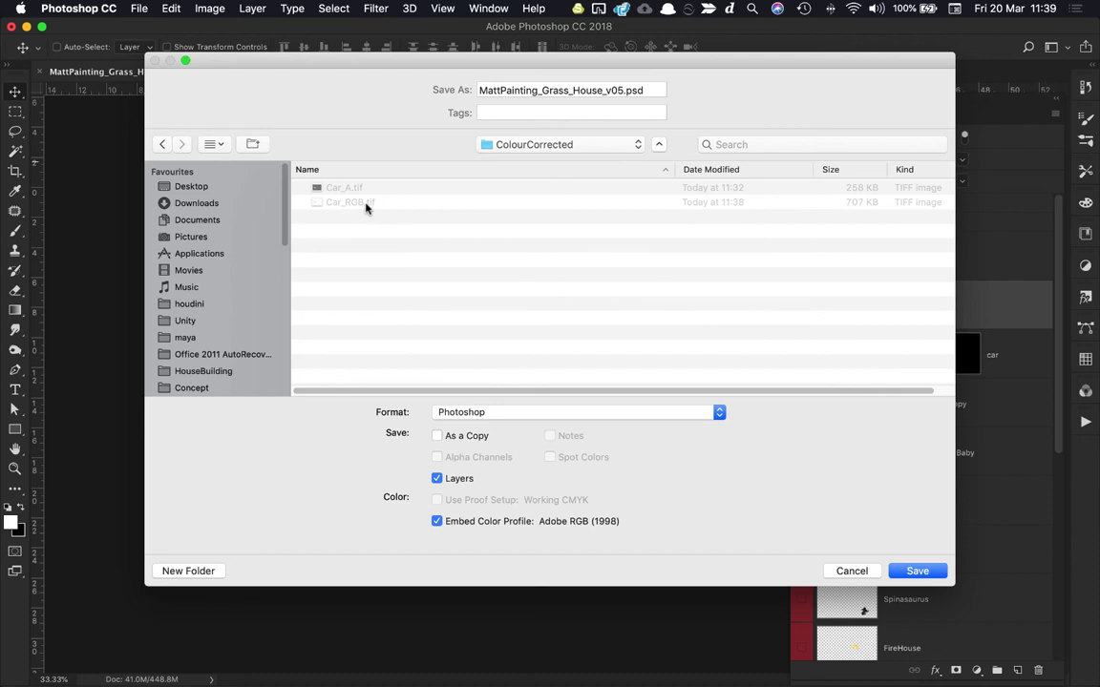
pyautogui.click(339, 190)
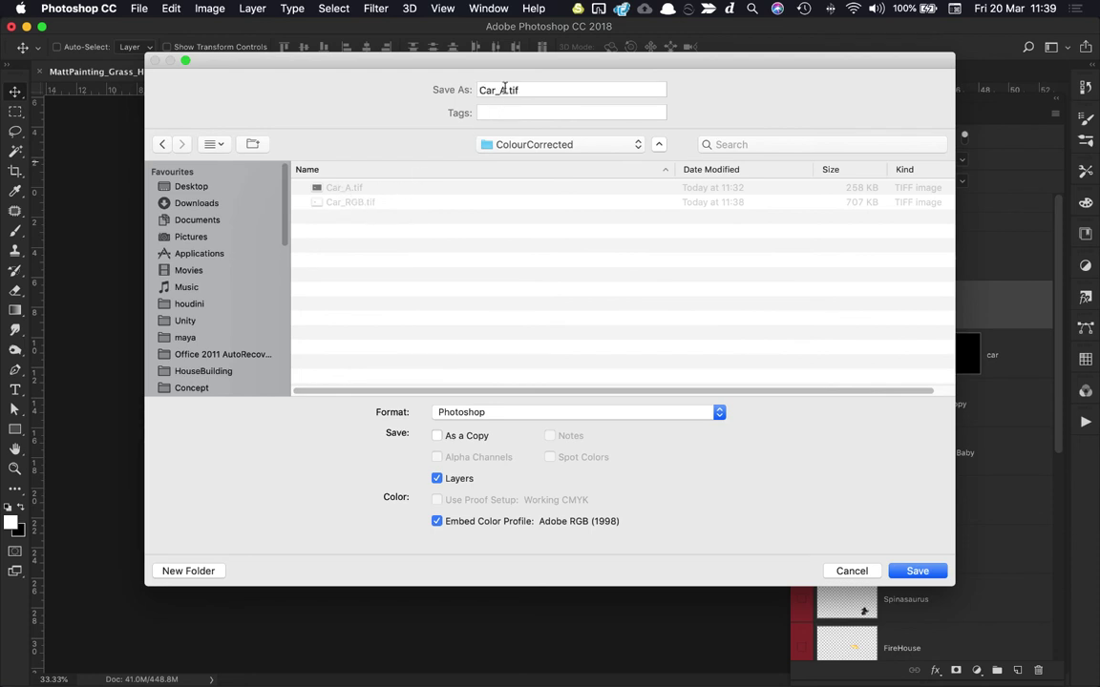
pyautogui.click(492, 412)
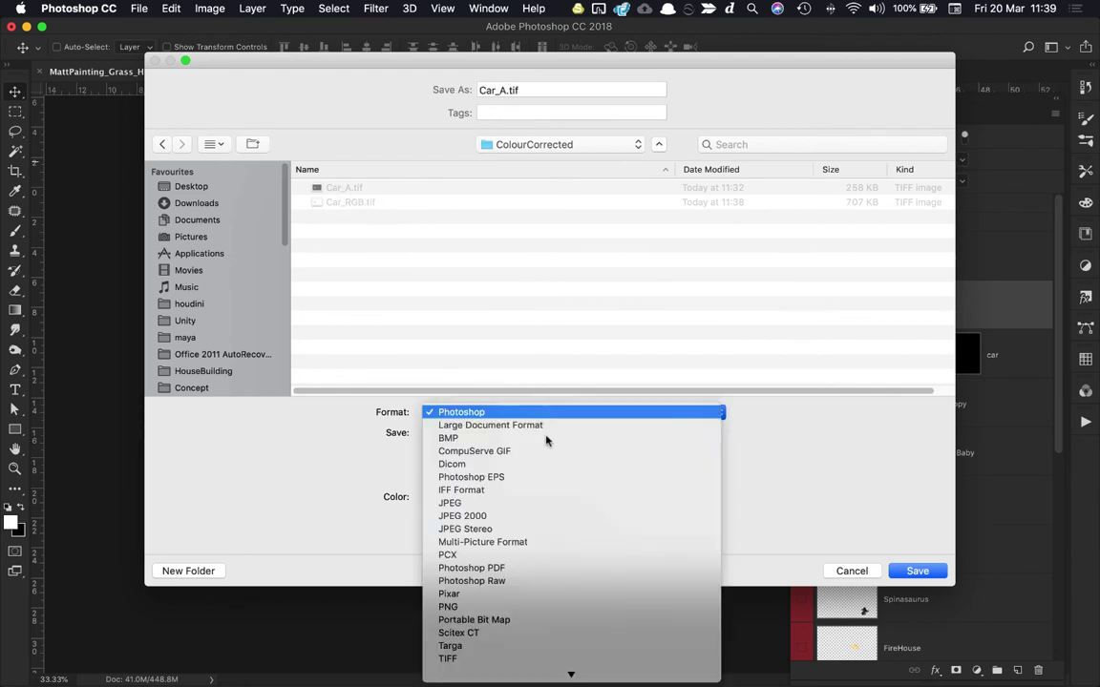
pyautogui.click(538, 648)
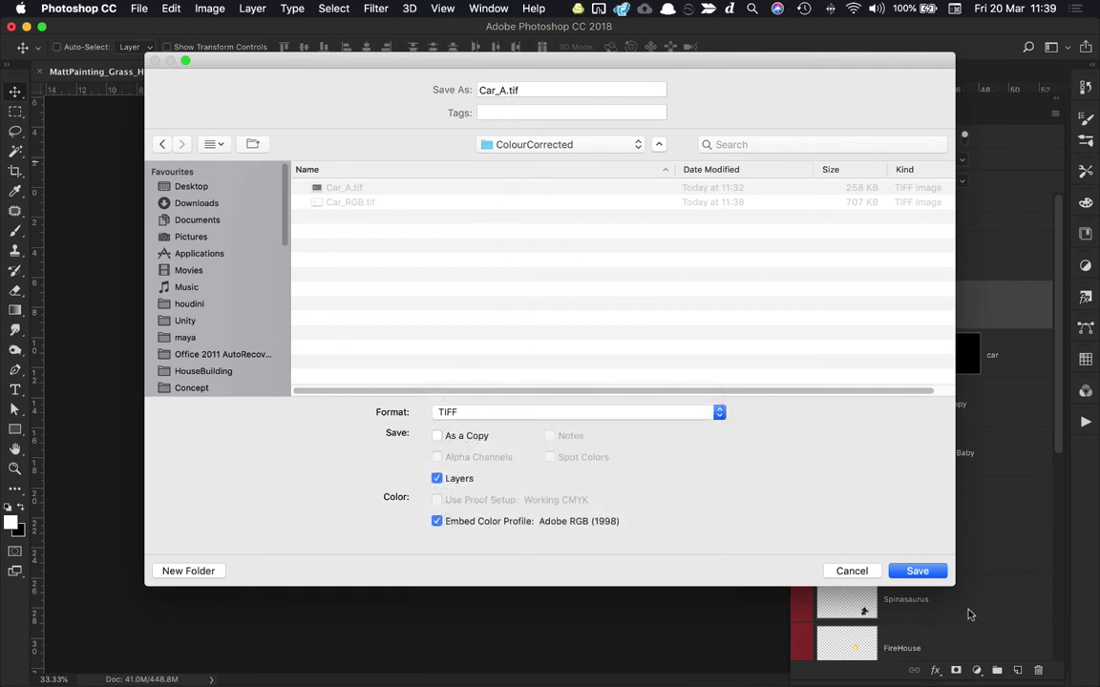
pyautogui.click(918, 571)
pyautogui.click(658, 159)
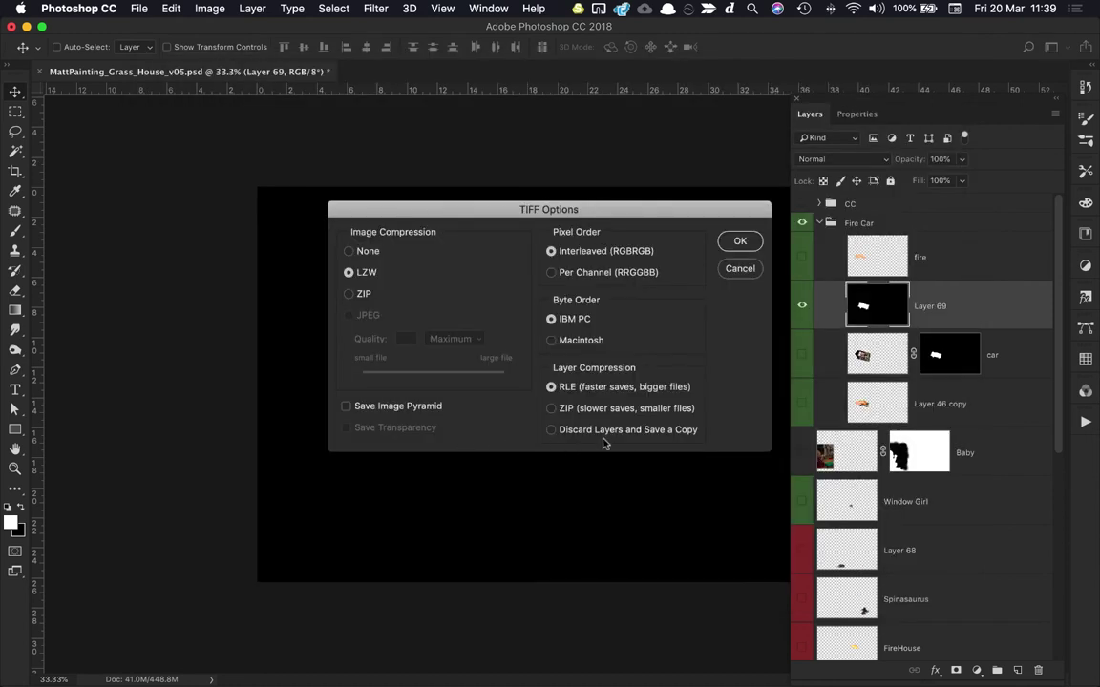
# - Discard layers to save a flattened copy and confirm the TIFF options
pyautogui.click(603, 432)
pyautogui.moveTo(453, 214); pyautogui.dragTo(436, 263)
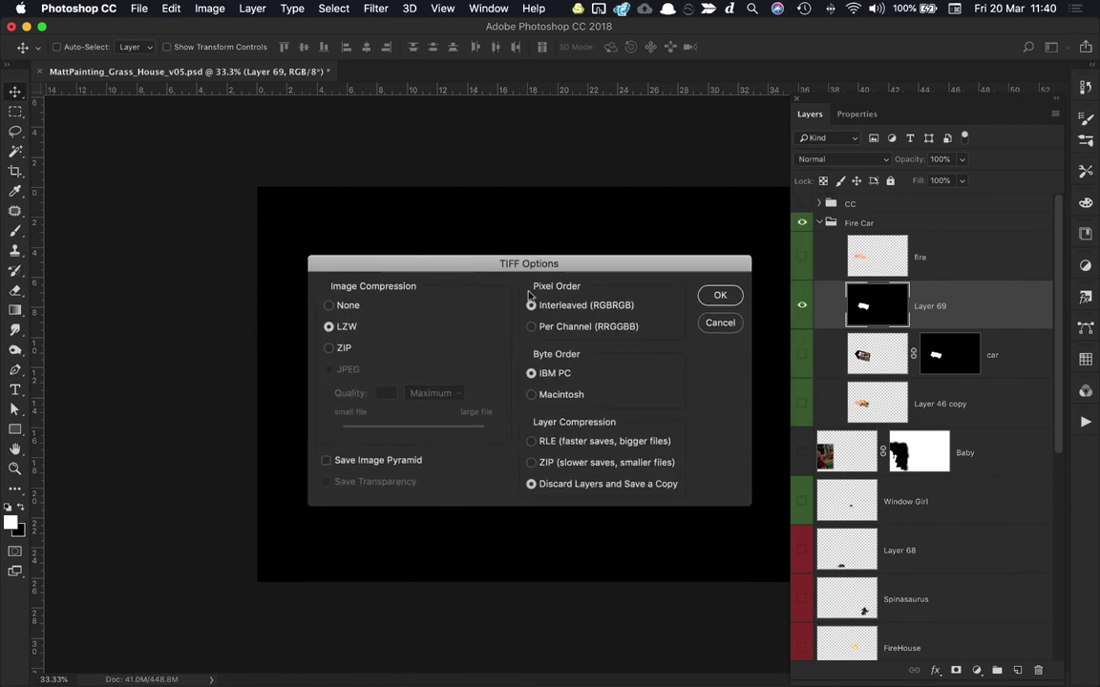
pyautogui.click(718, 297)
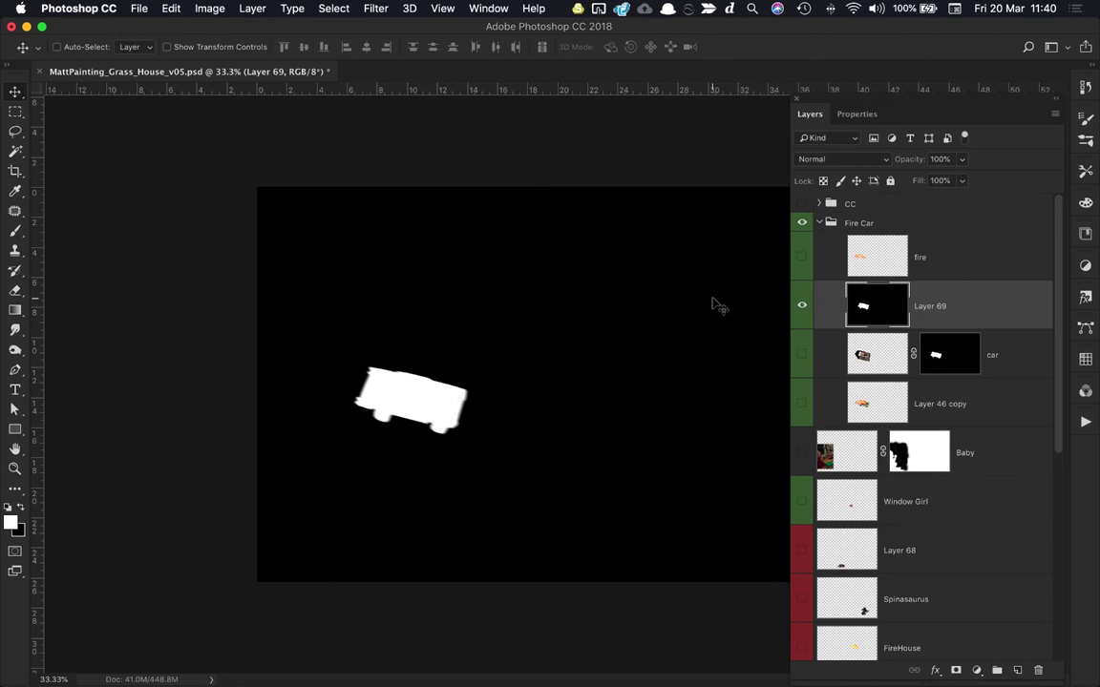
pyautogui.scroll(-5, 805, 307)
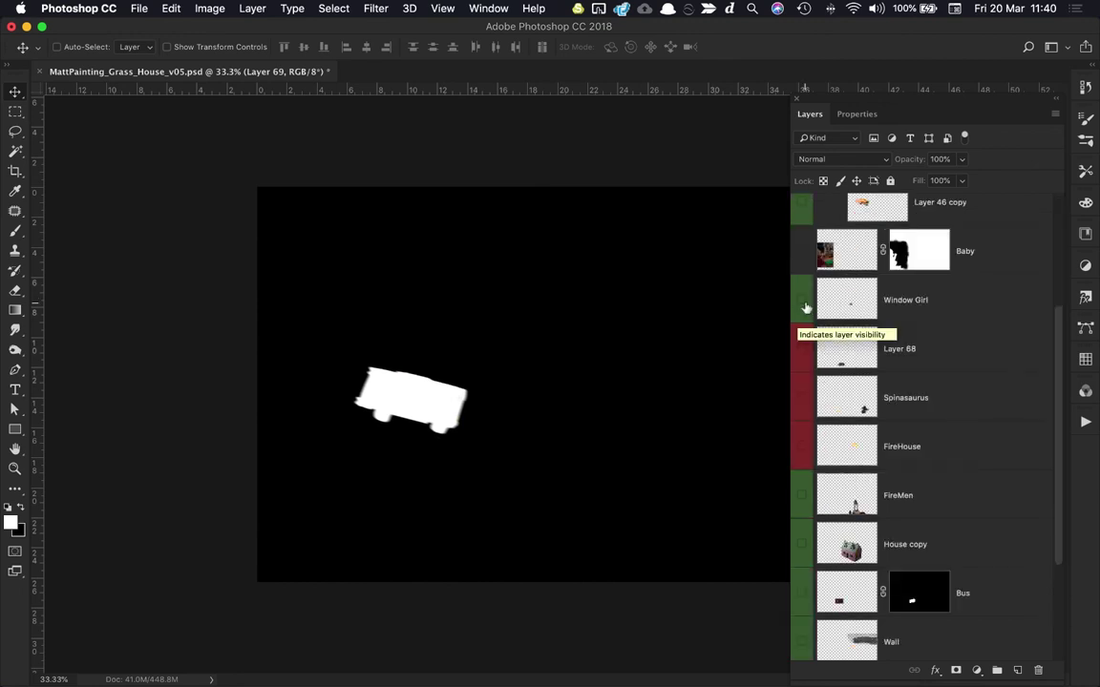